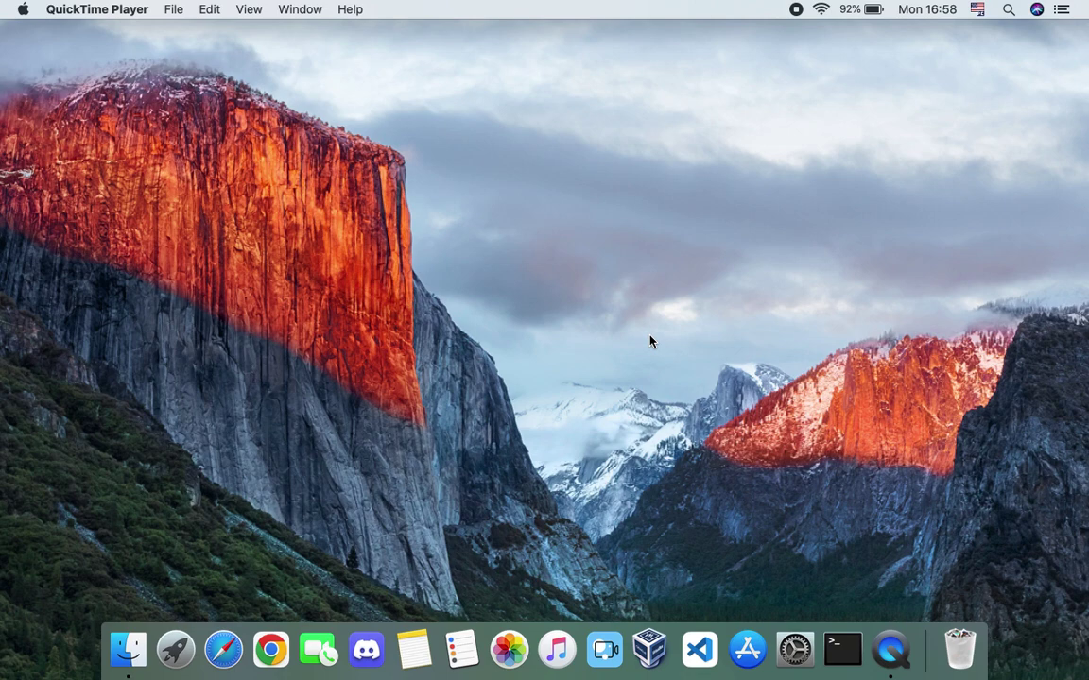
# Launch Disk Utility from a 'disk' Launchpad search and select the external HDD volume.
pyautogui.press('F4')
pyautogui.write('disk')
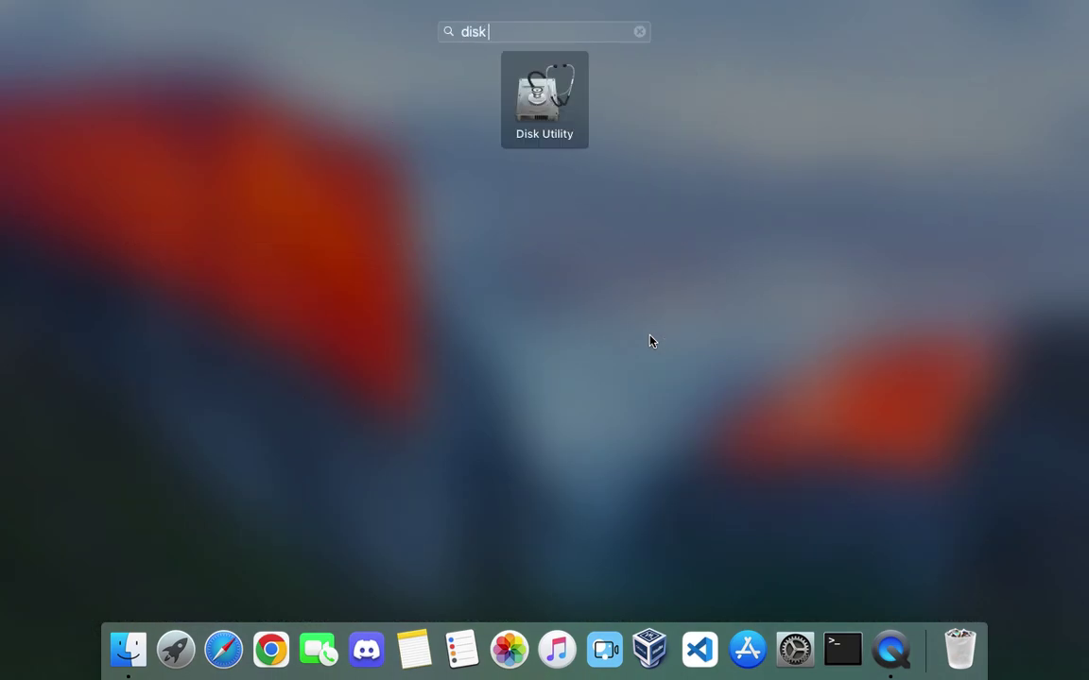
pyautogui.press('Return')
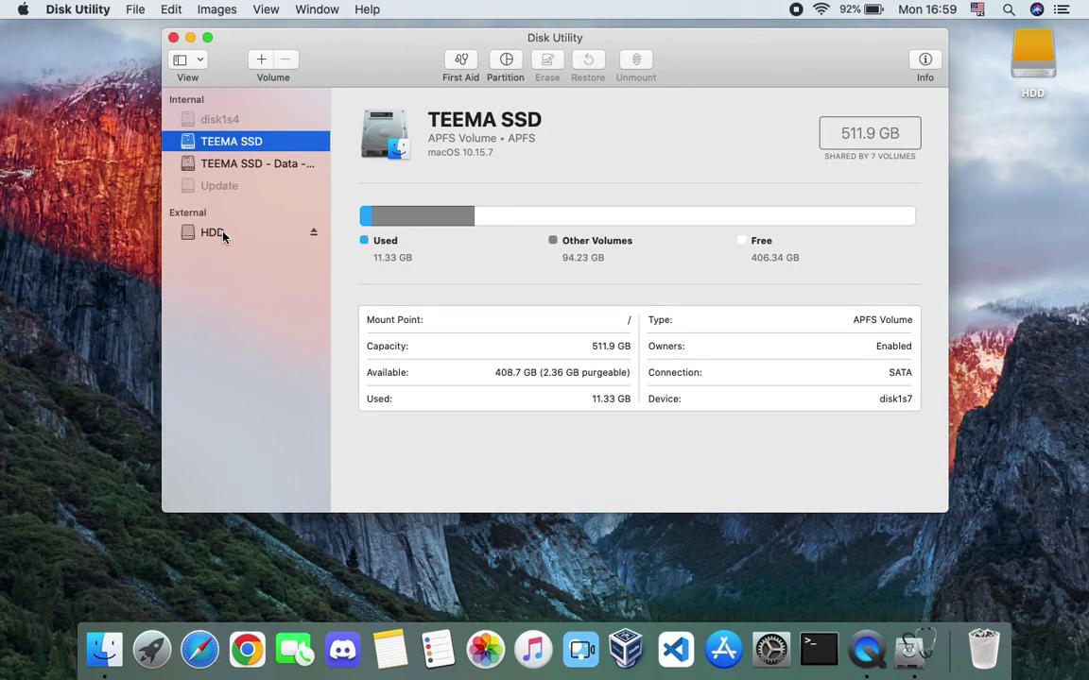
pyautogui.click(224, 236)
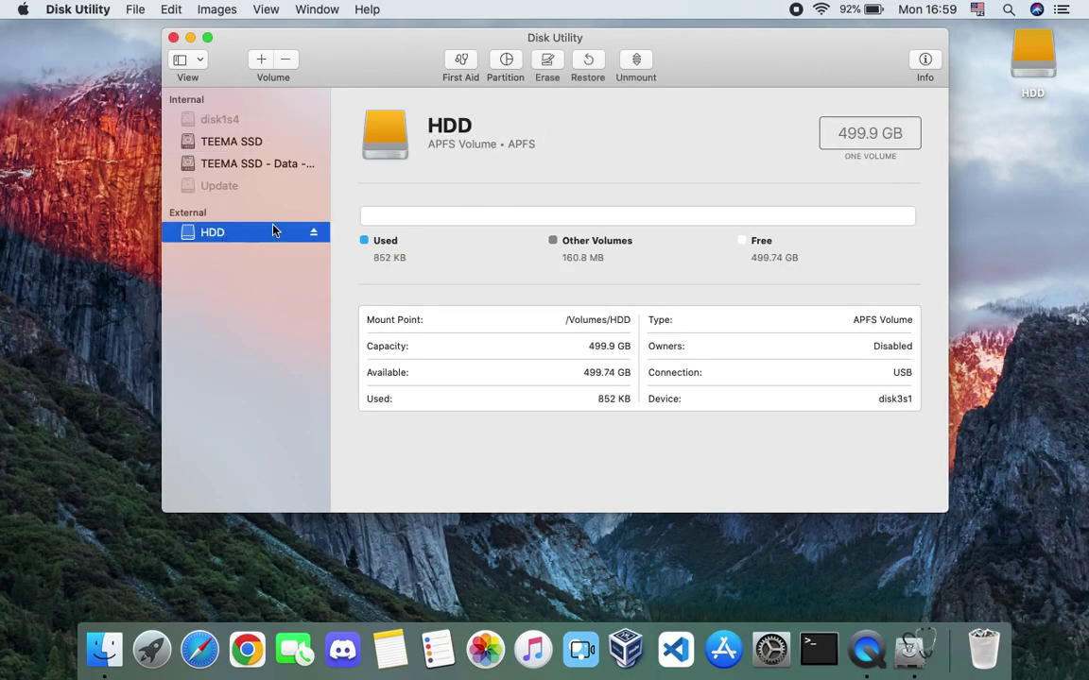
# Compare the TEEMA SSD and HDD volume details, quit Disk Utility, and launch Google Chrome.
pyautogui.click(251, 142)
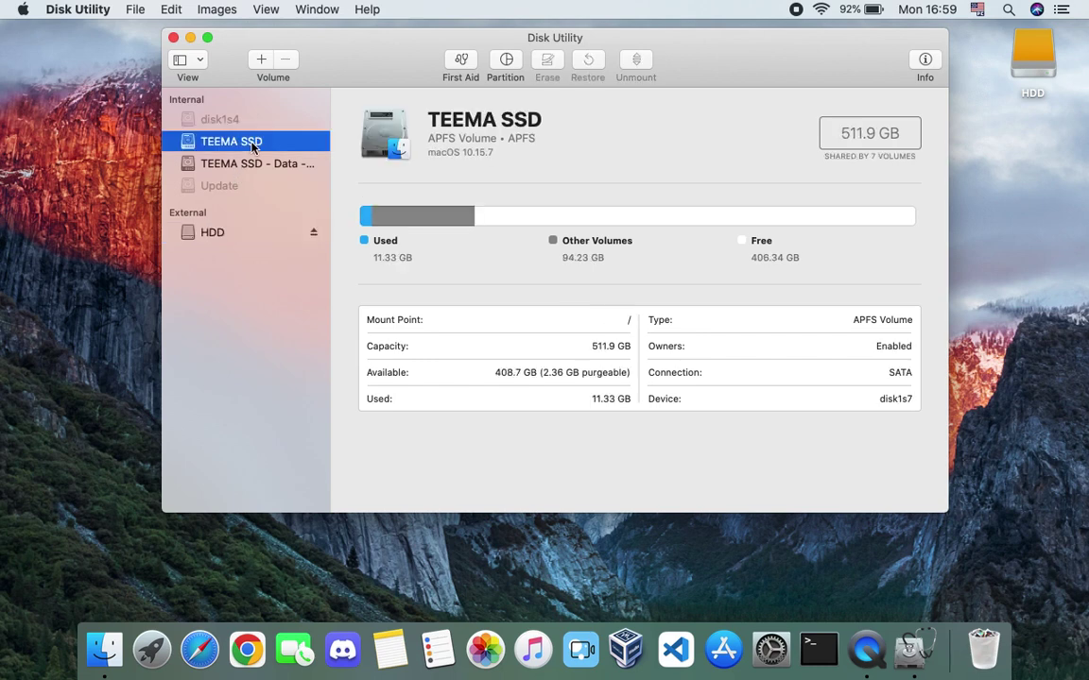
pyautogui.click(223, 239)
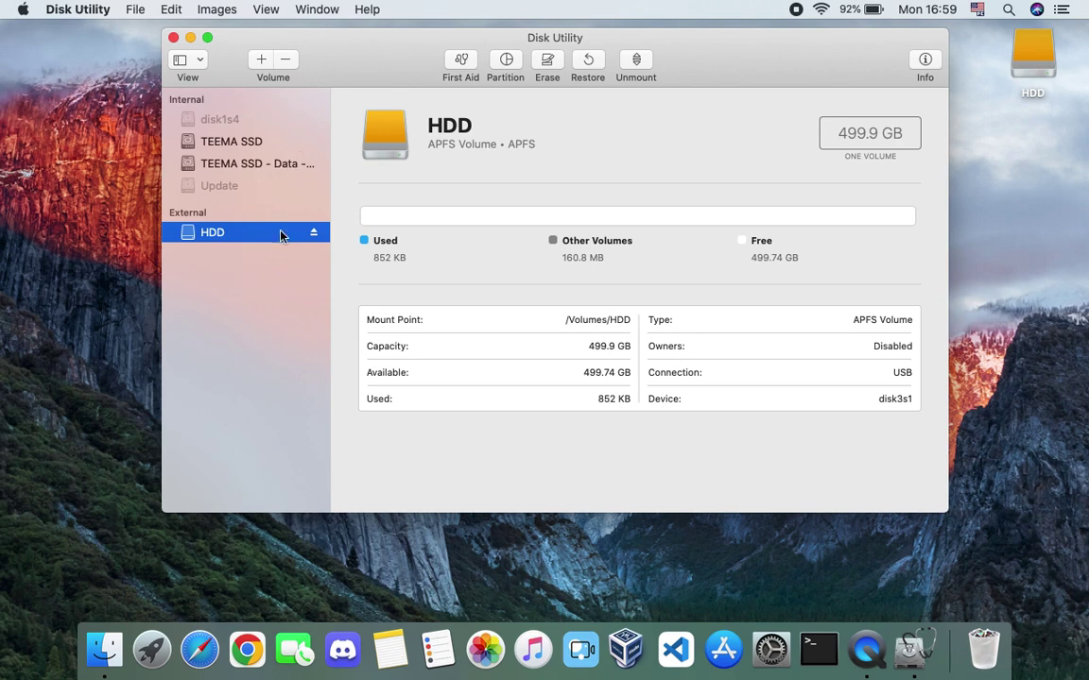
pyautogui.click(173, 38)
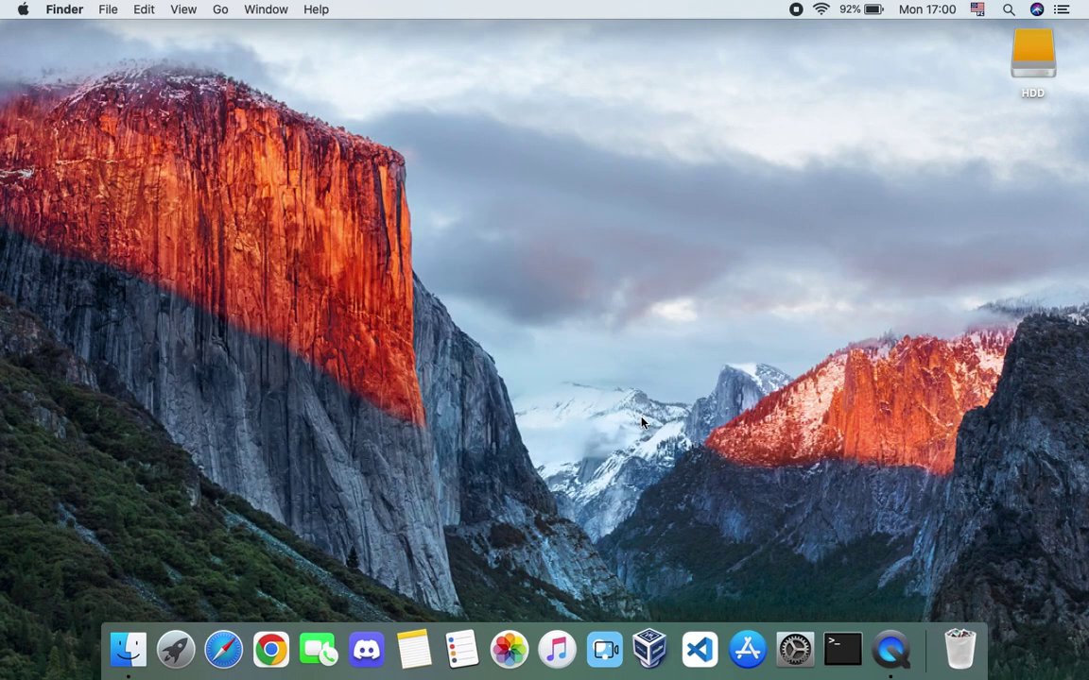
pyautogui.click(272, 639)
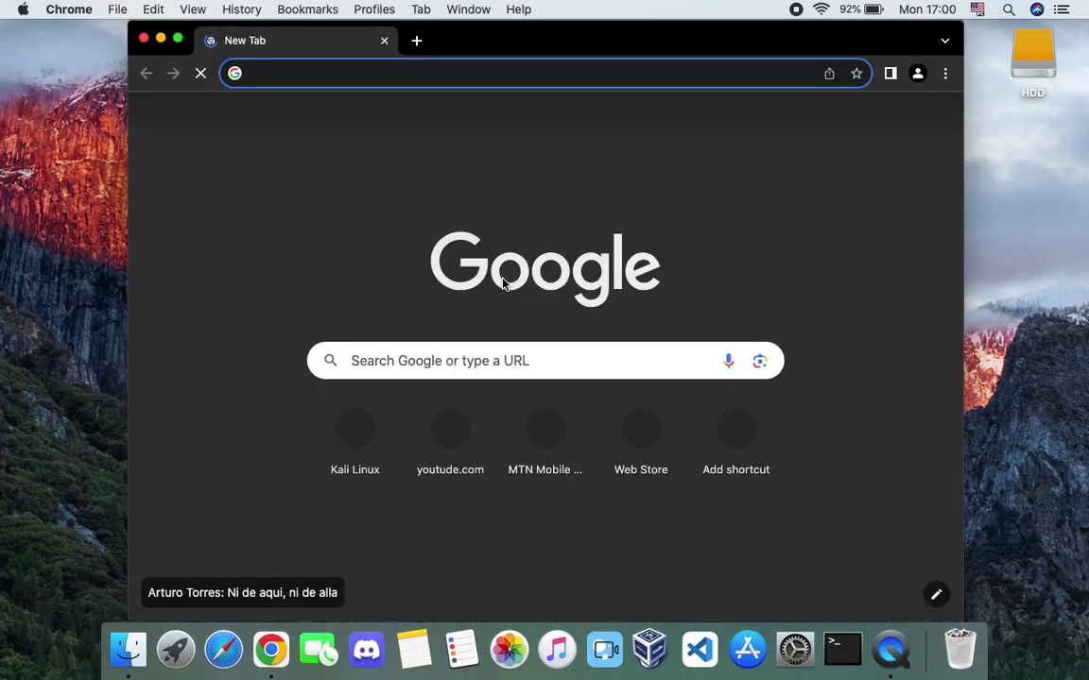
# Google 'carbon copy cloner' and open the bombich.com result.
pyautogui.write('car')
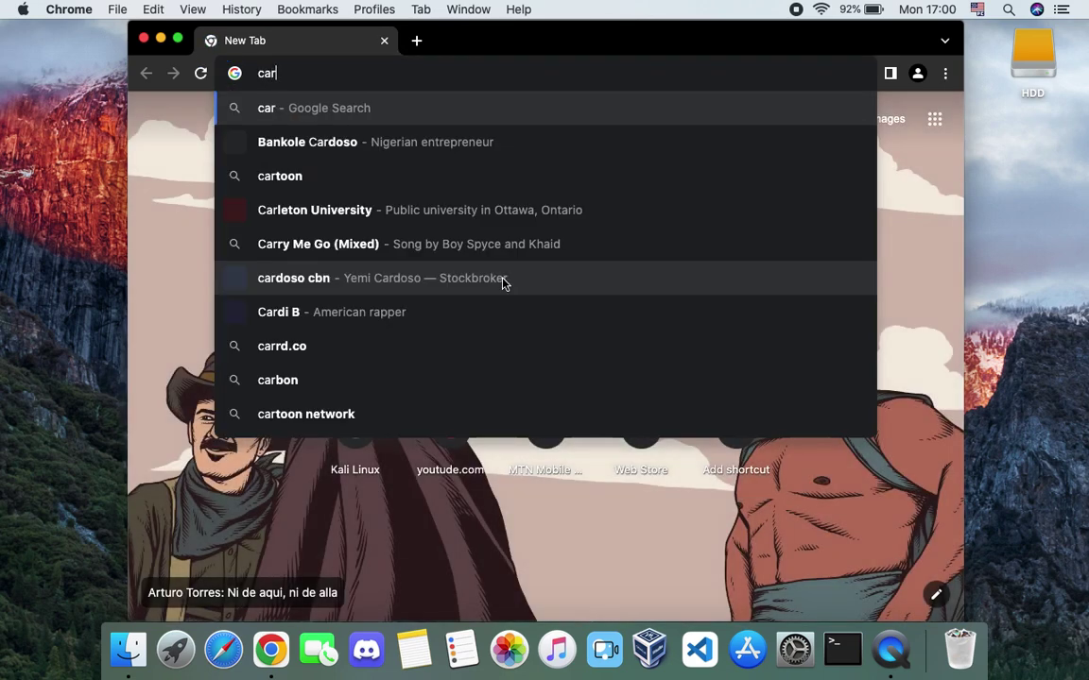
pyautogui.write('bon copy ')
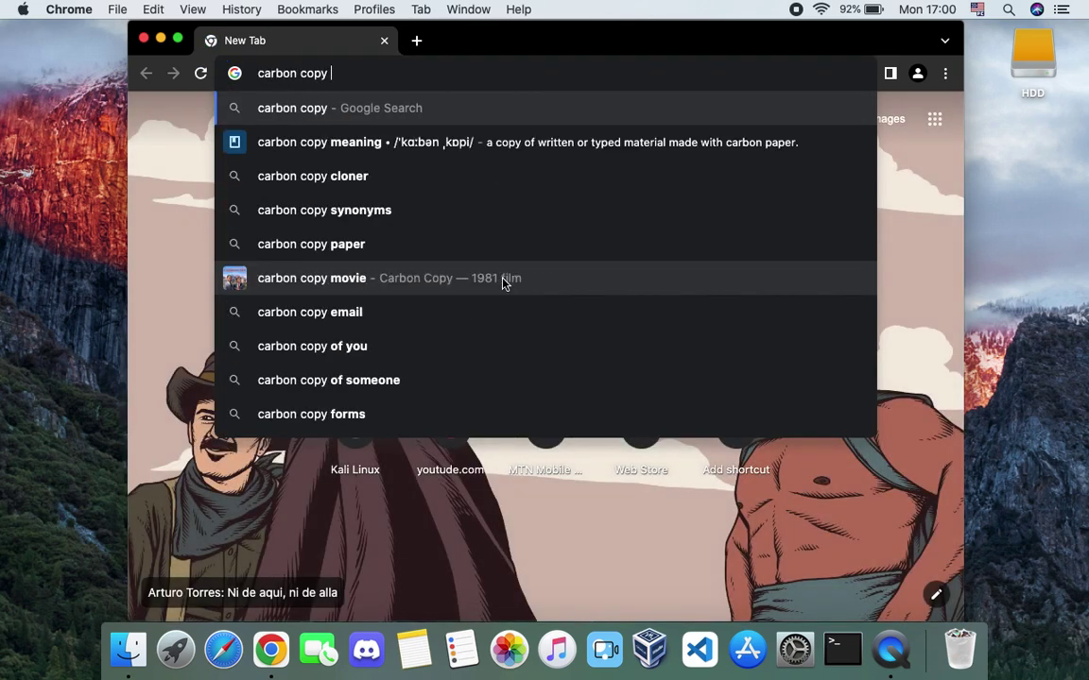
pyautogui.write('cloner')
pyautogui.press('Return')
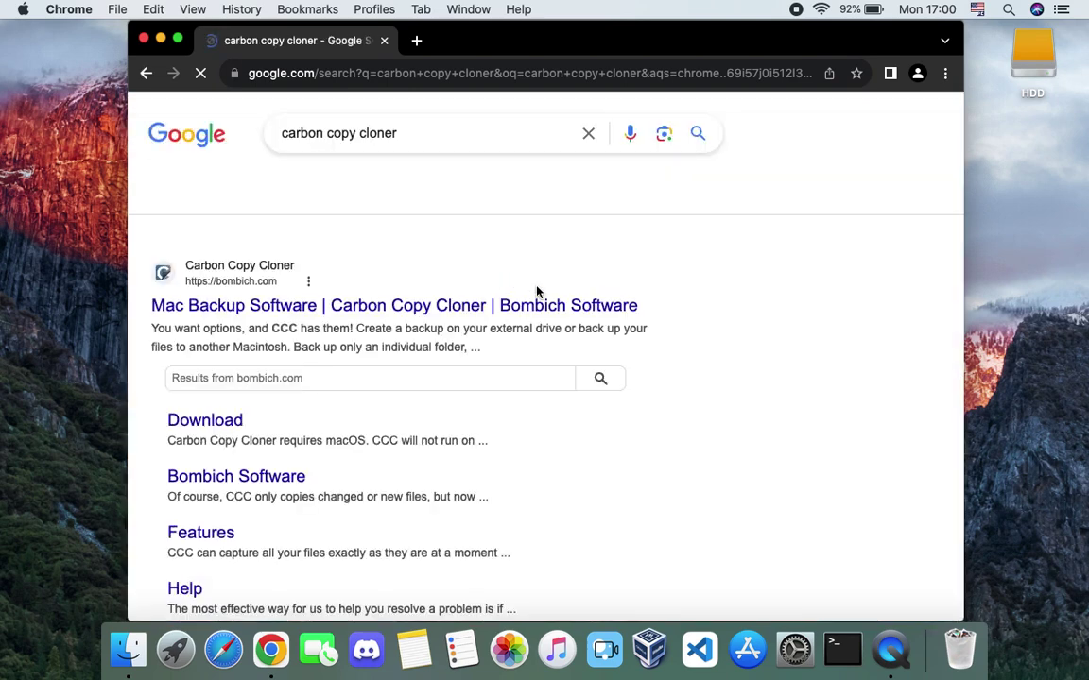
pyautogui.click(478, 305)
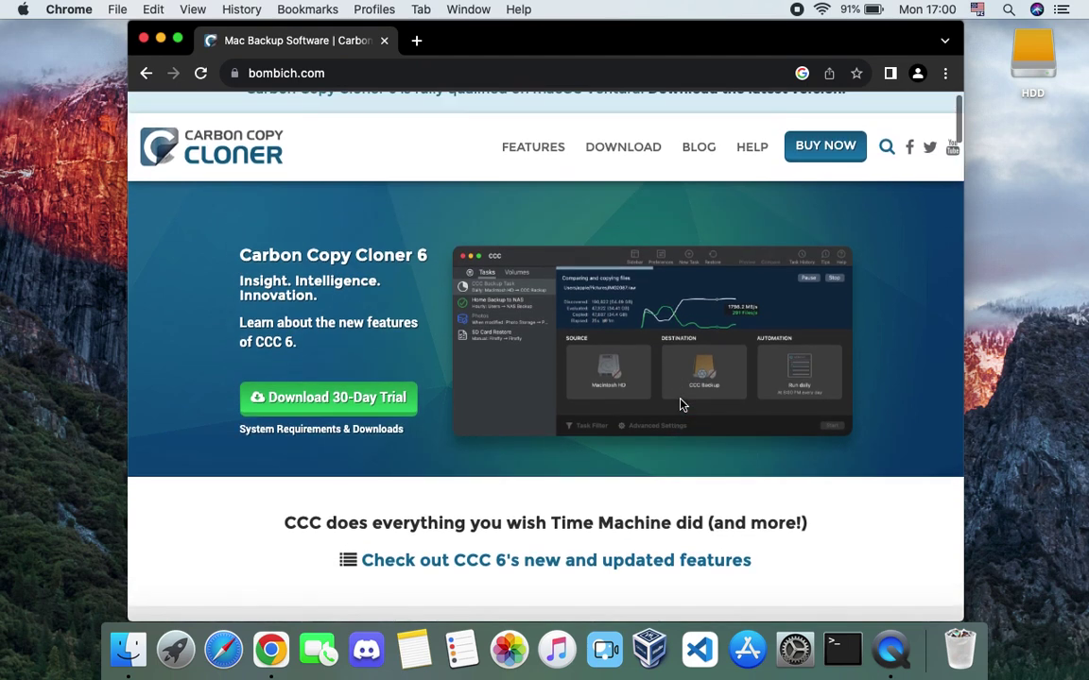
# Open the bombich.com download page and scroll down to the macOS compatibility table.
pyautogui.click(630, 153)
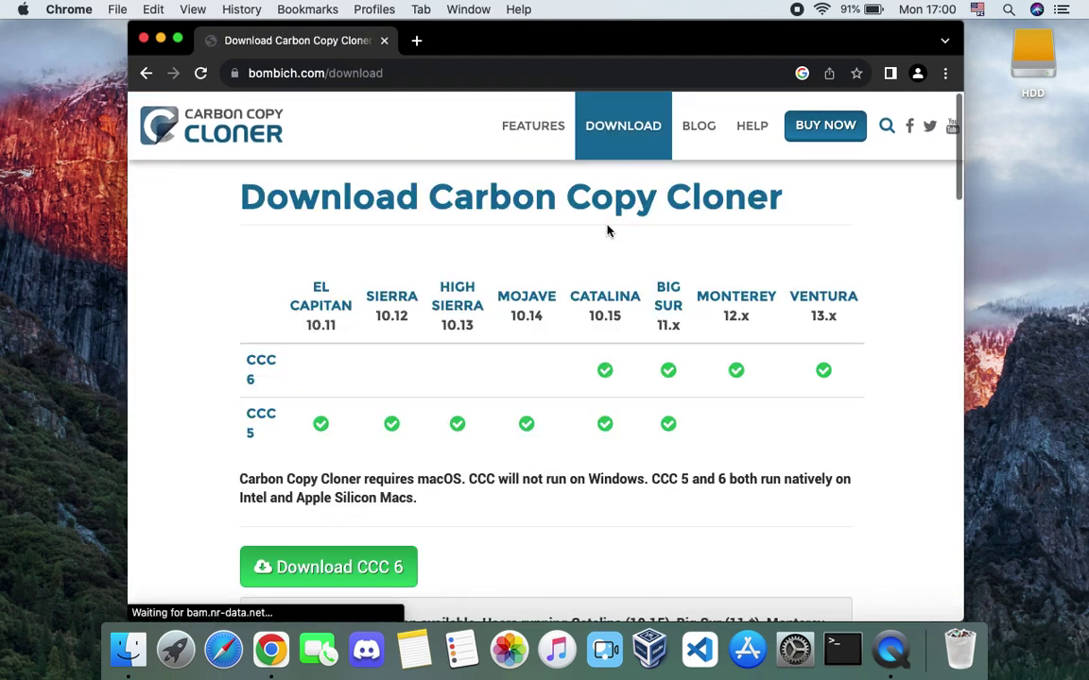
pyautogui.scroll(-3, 535, 348)
pyautogui.scroll(3, 535, 349)
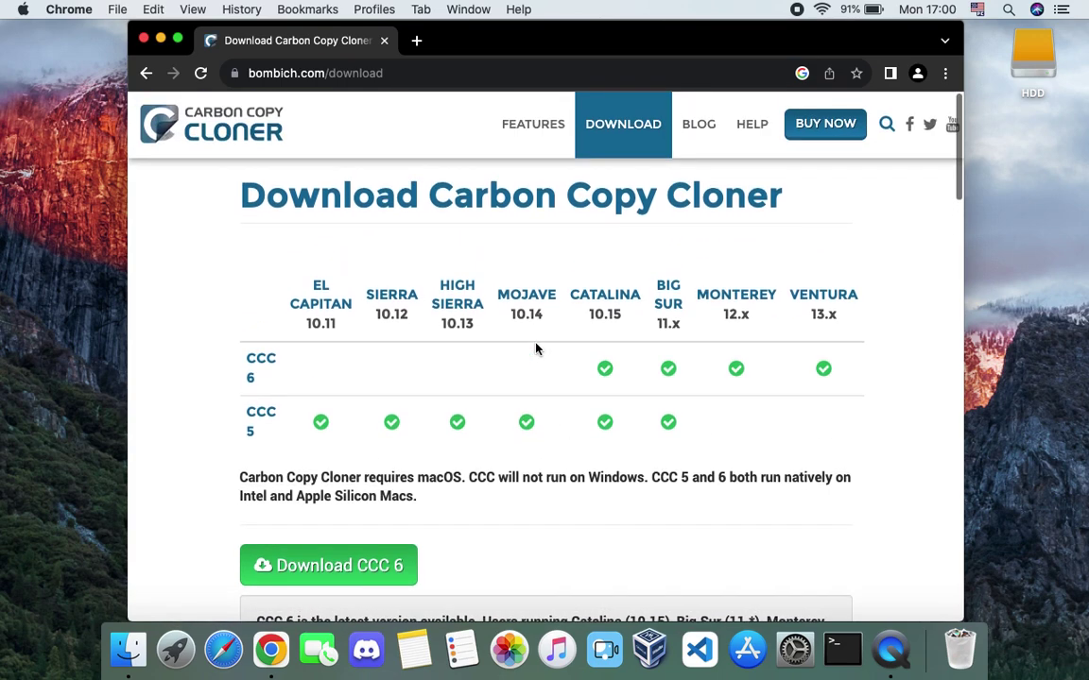
pyautogui.scroll(-1, 535, 348)
pyautogui.scroll(-1, 534, 349)
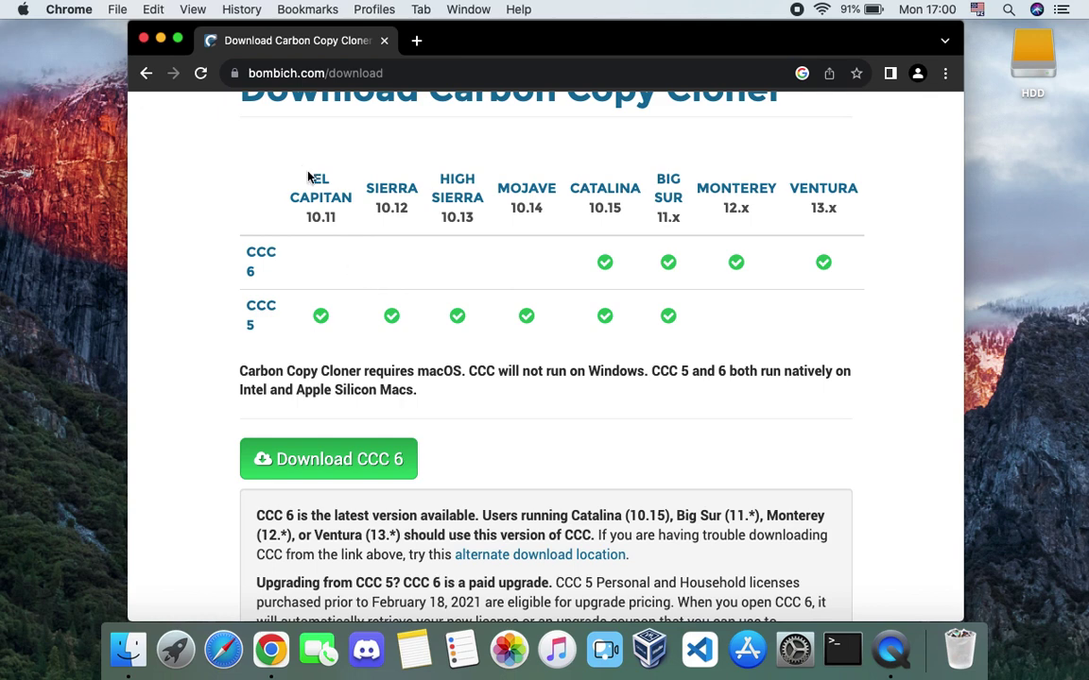
# Highlight the El Capitan, Big Sur 11.x and Catalina column headings in the table.
pyautogui.moveTo(282, 168); pyautogui.dragTo(354, 198)
pyautogui.moveTo(652, 174); pyautogui.dragTo(677, 221)
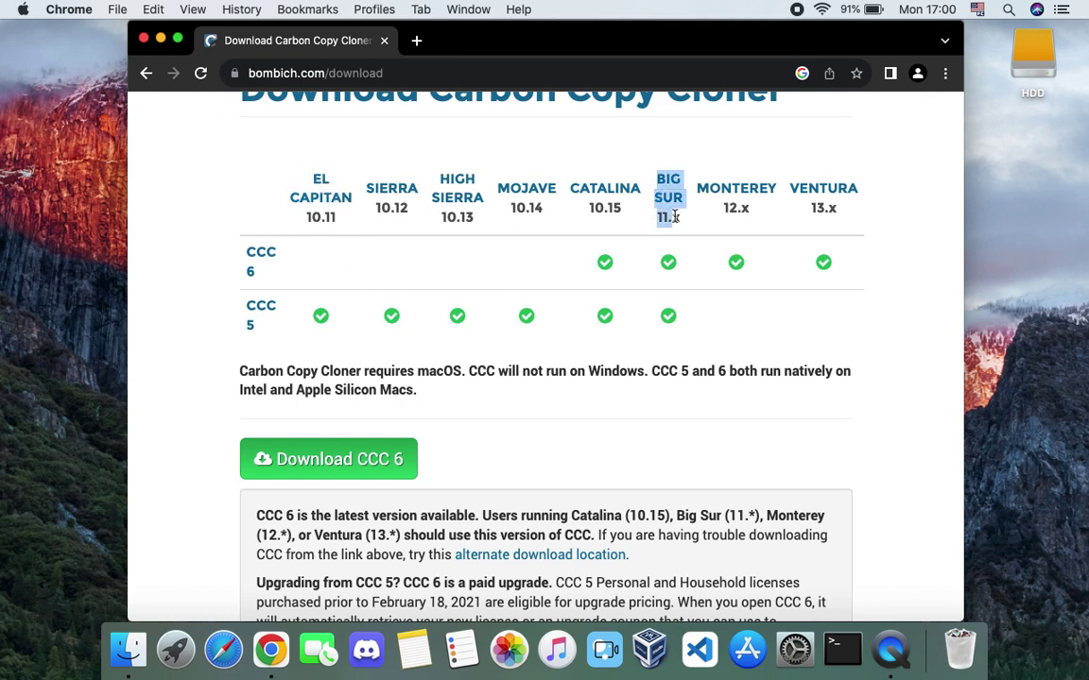
pyautogui.click(681, 311)
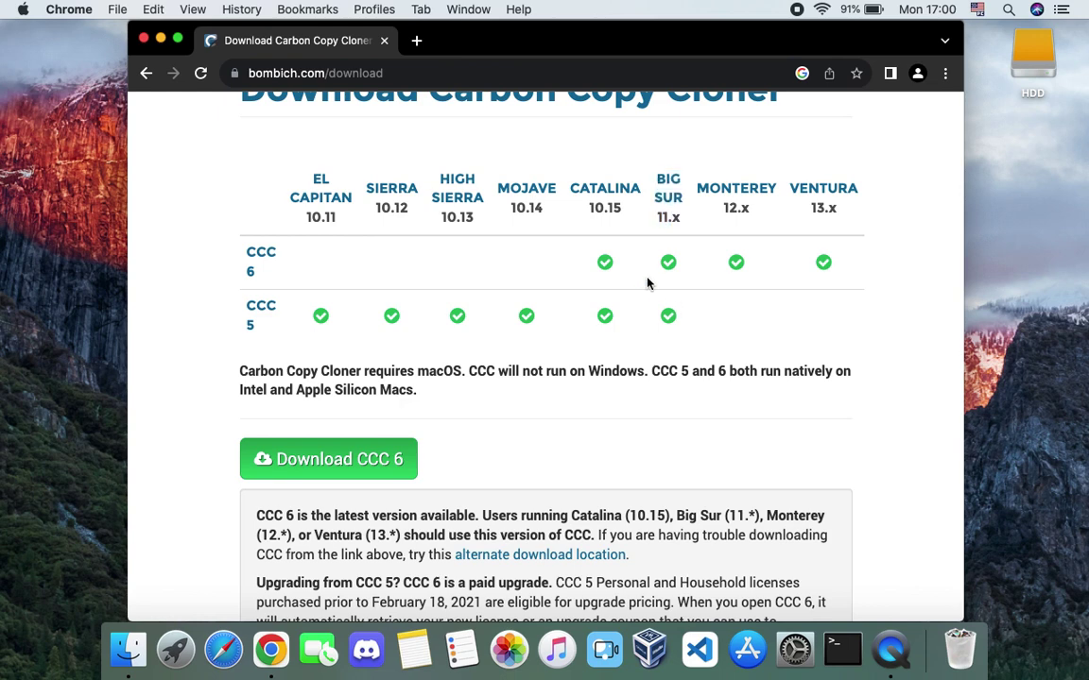
pyautogui.doubleClick(572, 186)
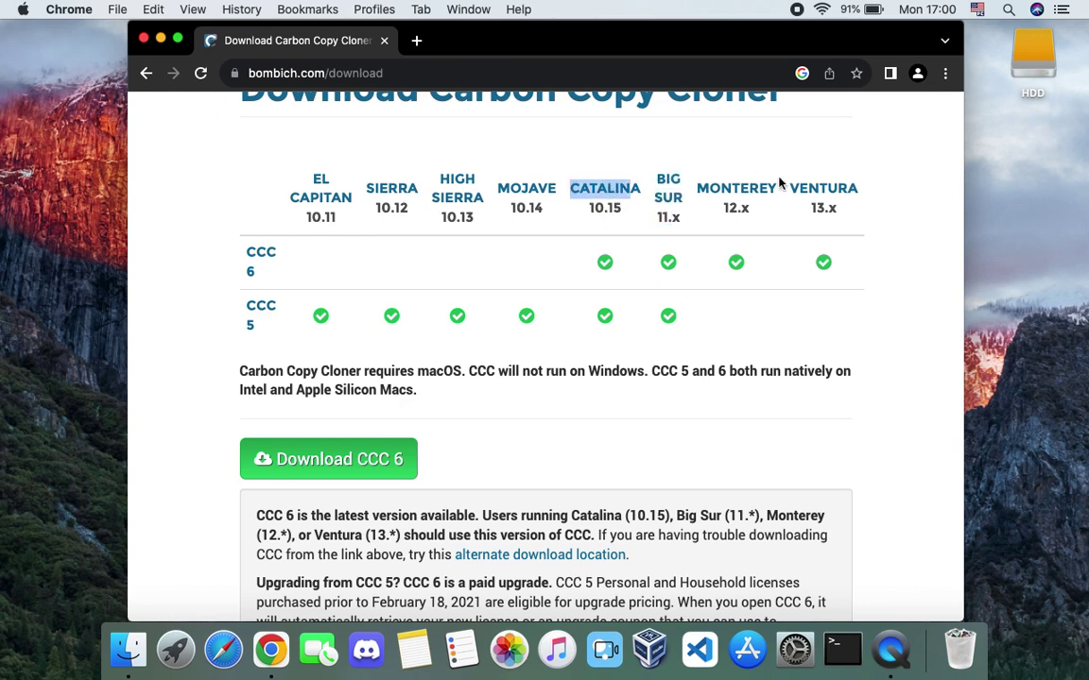
pyautogui.click(757, 218)
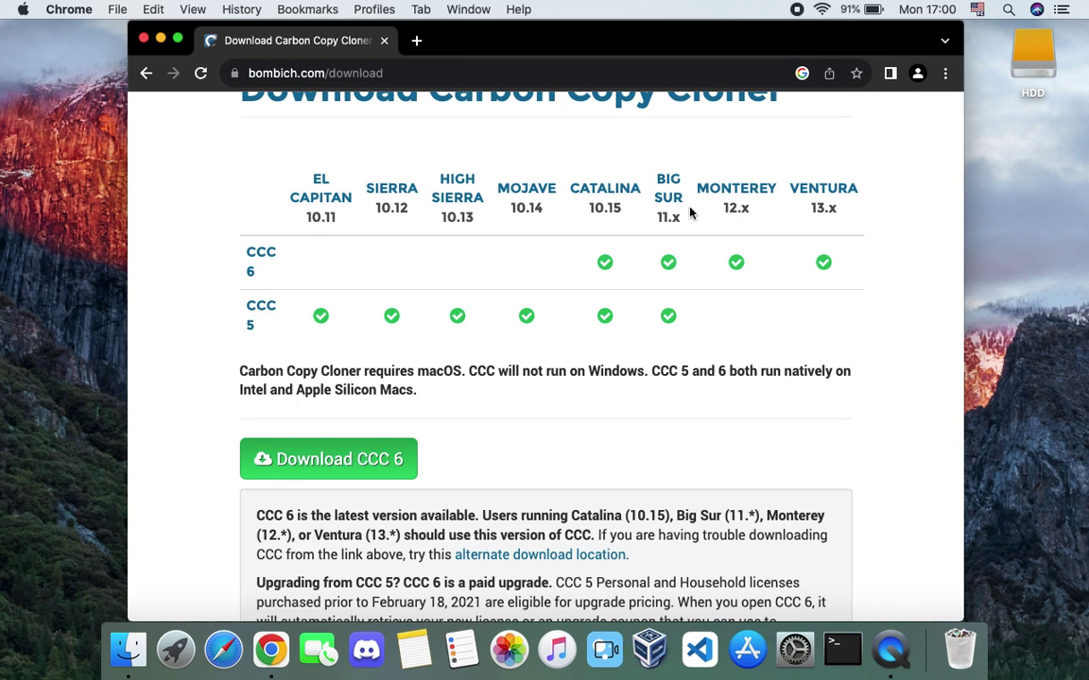
# Check in About This Mac that the Mac runs macOS Catalina.
pyautogui.click(24, 10)
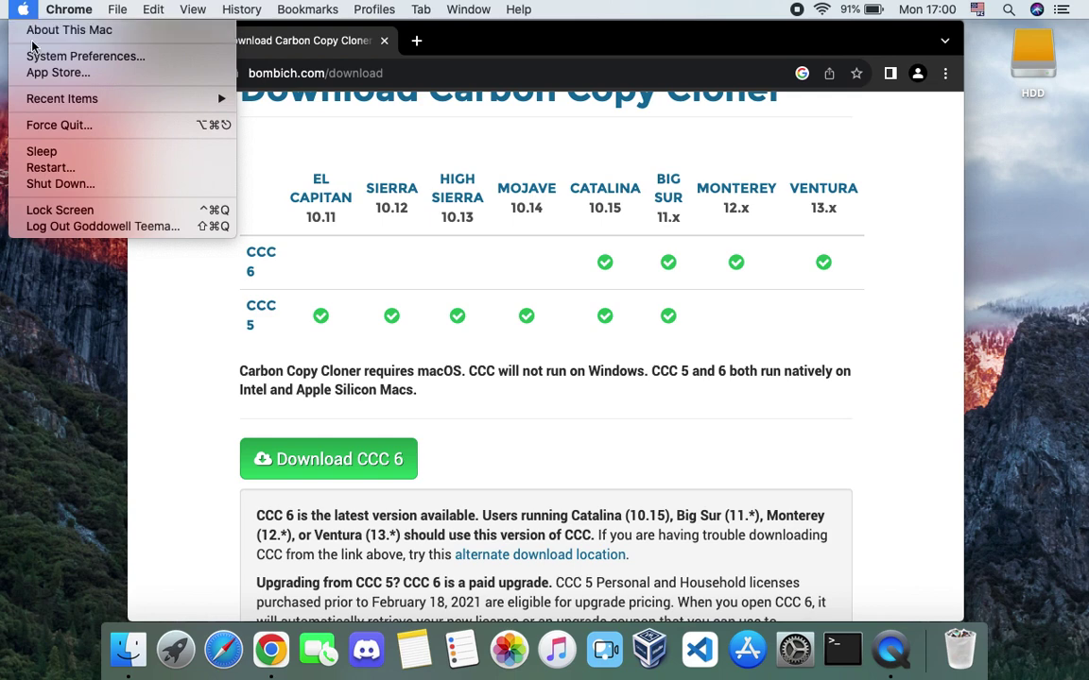
pyautogui.click(31, 34)
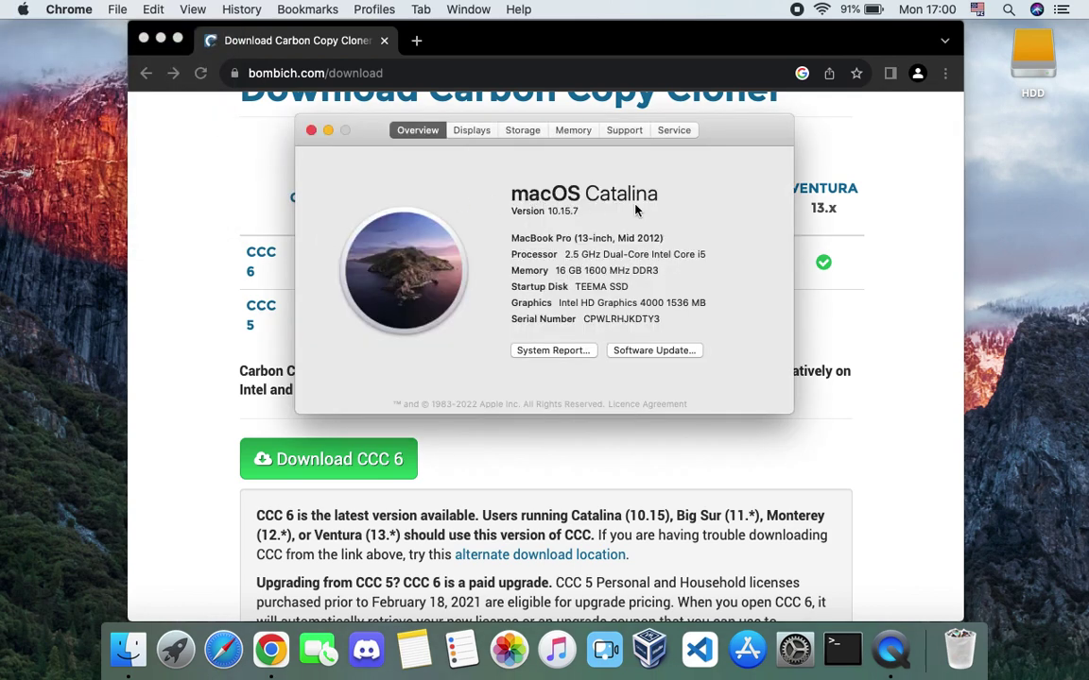
pyautogui.click(310, 130)
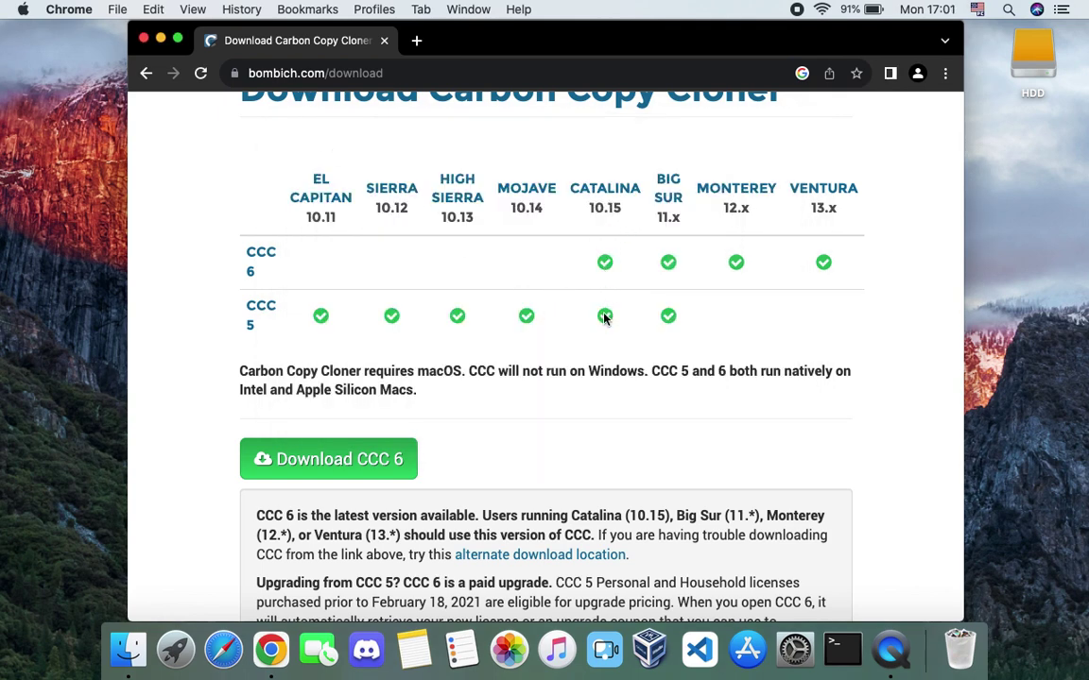
# Download the Carbon Copy Cloner 6 zip, close Chrome, and show the Downloads folder.
pyautogui.scroll(-2, 575, 369)
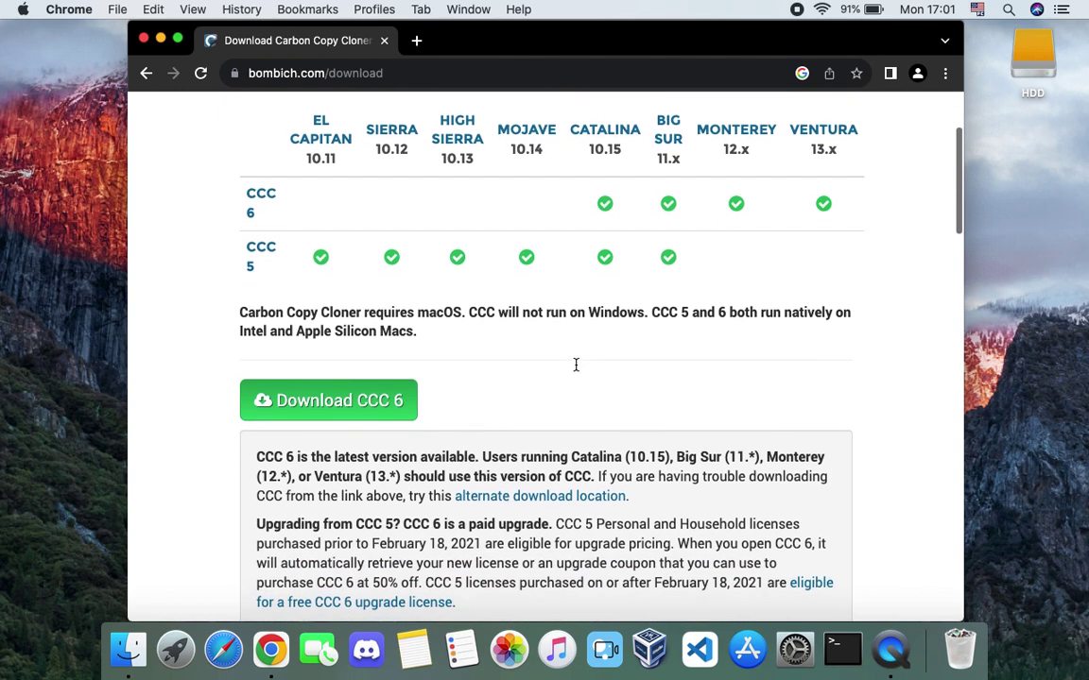
pyautogui.click(359, 406)
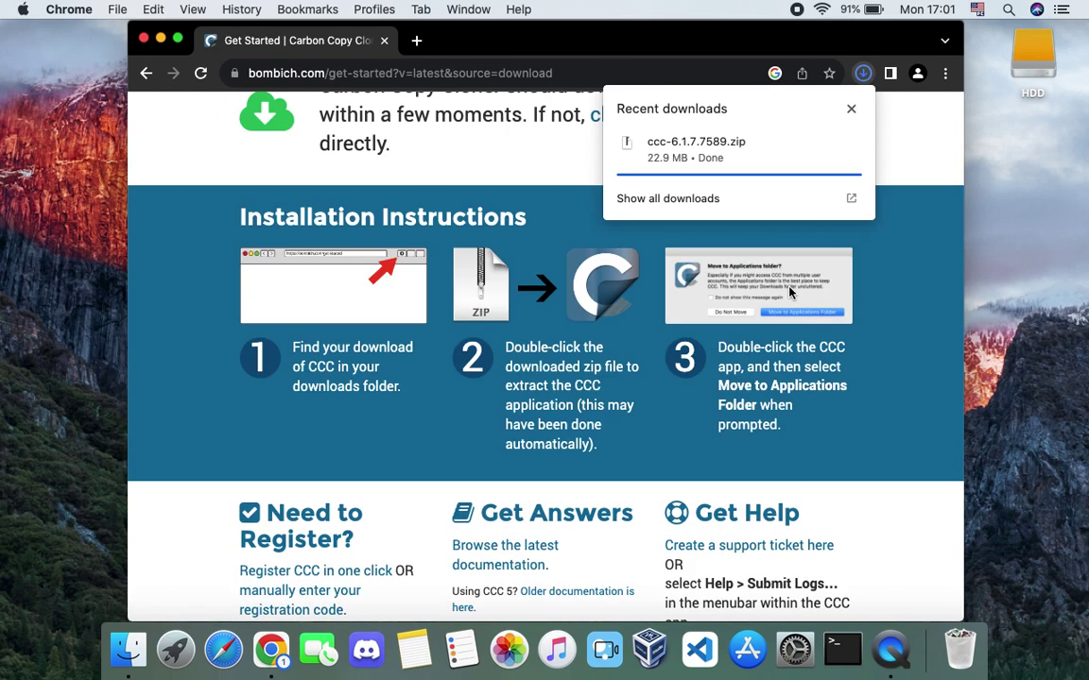
pyautogui.click(143, 40)
pyautogui.click(129, 650)
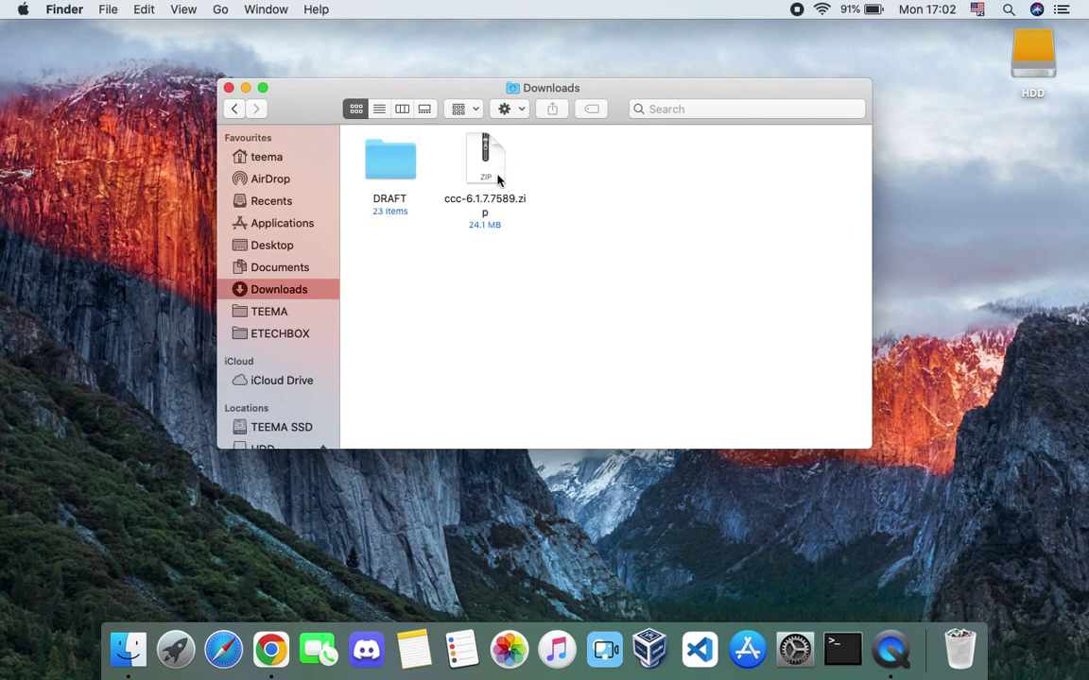
# Extract the ccc-6.1.7.7589.zip archive and launch the extracted Carbon Copy Cloner app.
pyautogui.click(484, 170)
pyautogui.doubleClick(484, 170)
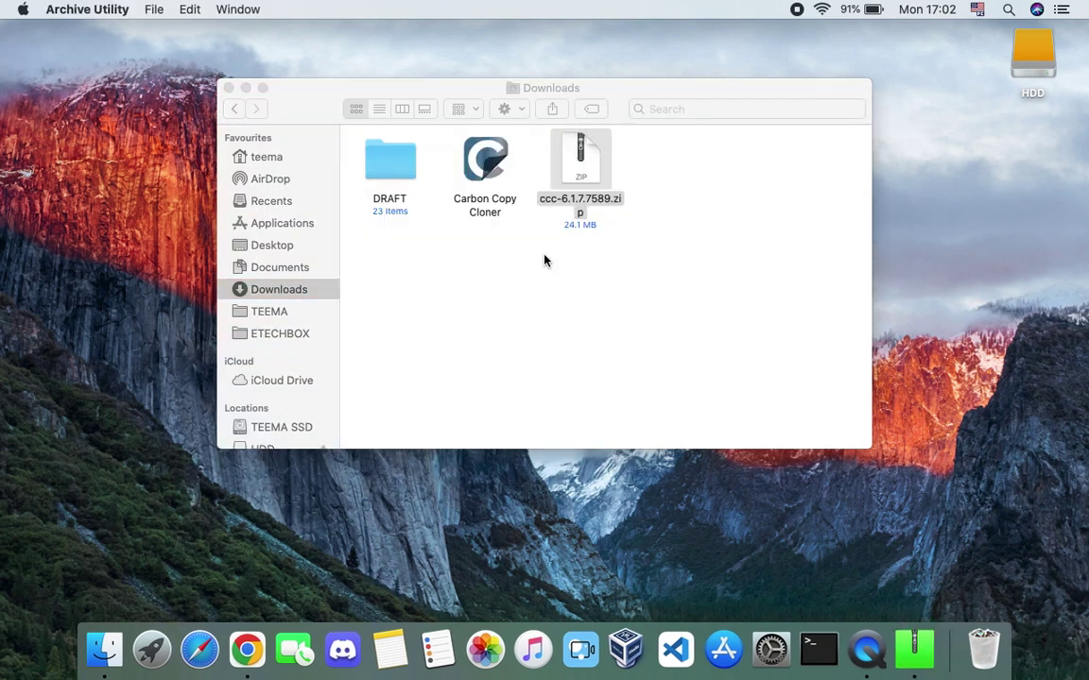
pyautogui.click(518, 265)
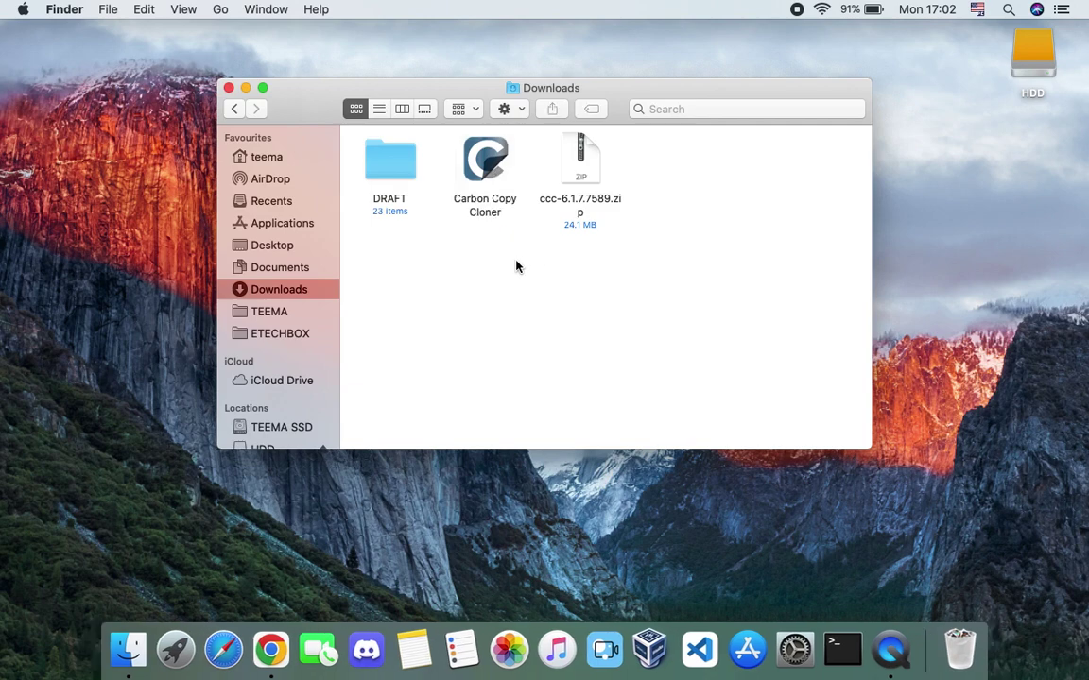
pyautogui.doubleClick(484, 162)
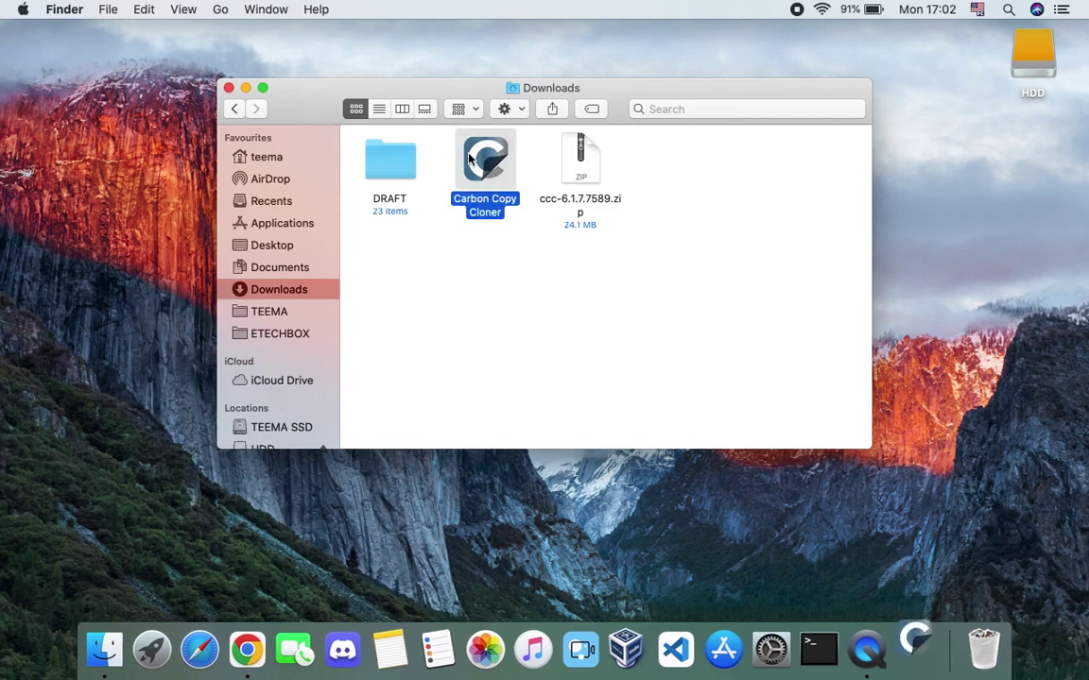
pyautogui.click(245, 87)
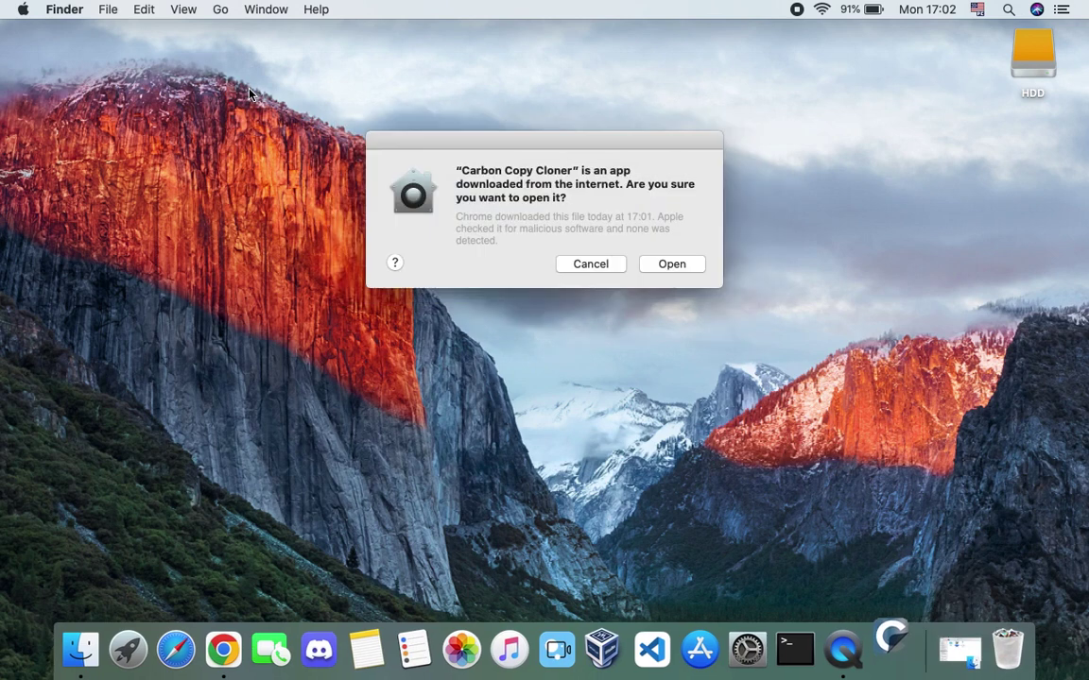
# Approve opening Carbon Copy Cloner, move it to Applications, and start the 30-day trial.
pyautogui.click(669, 269)
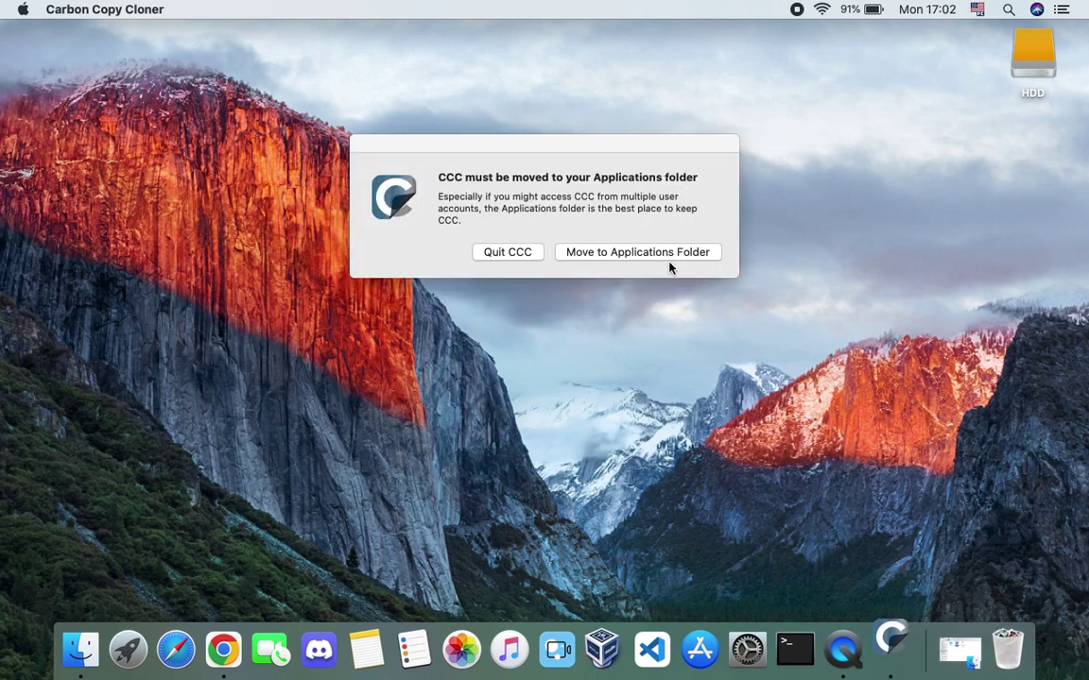
pyautogui.click(600, 253)
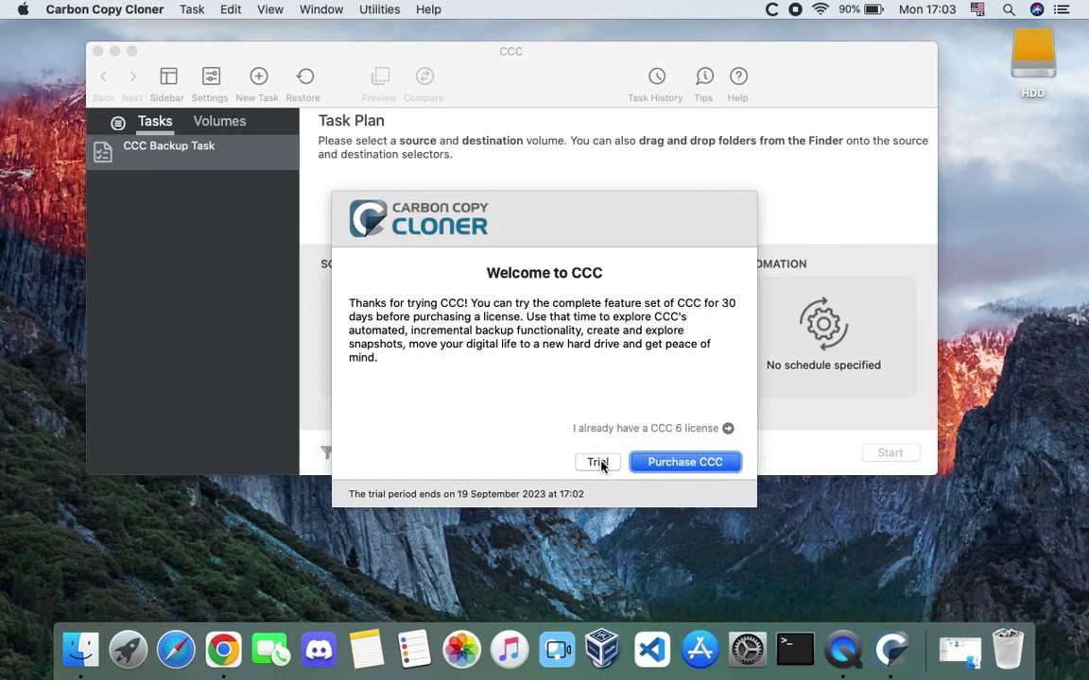
pyautogui.click(597, 462)
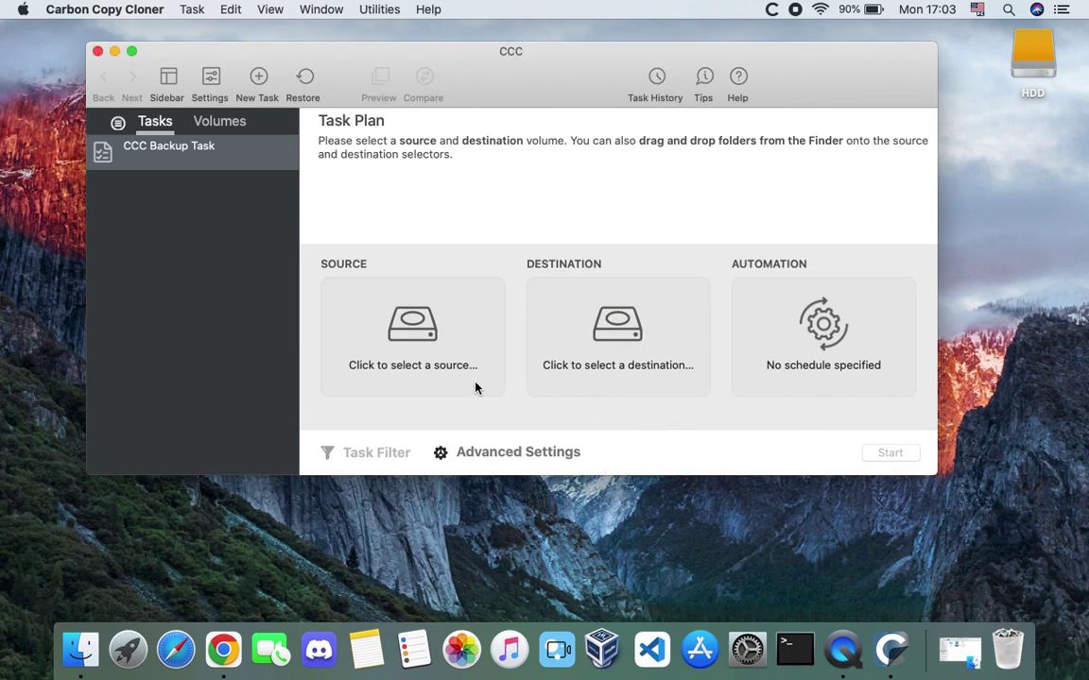
pyautogui.click(417, 329)
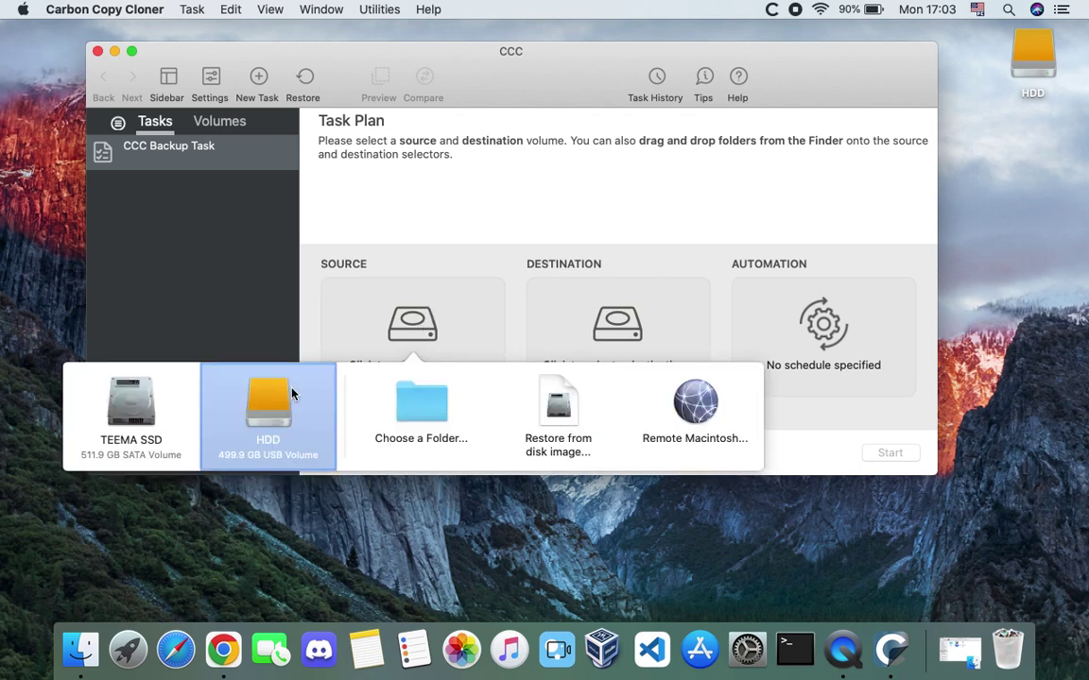
# Set TEEMA SSD as the source and HDD as the destination, then start the backup.
pyautogui.click(137, 423)
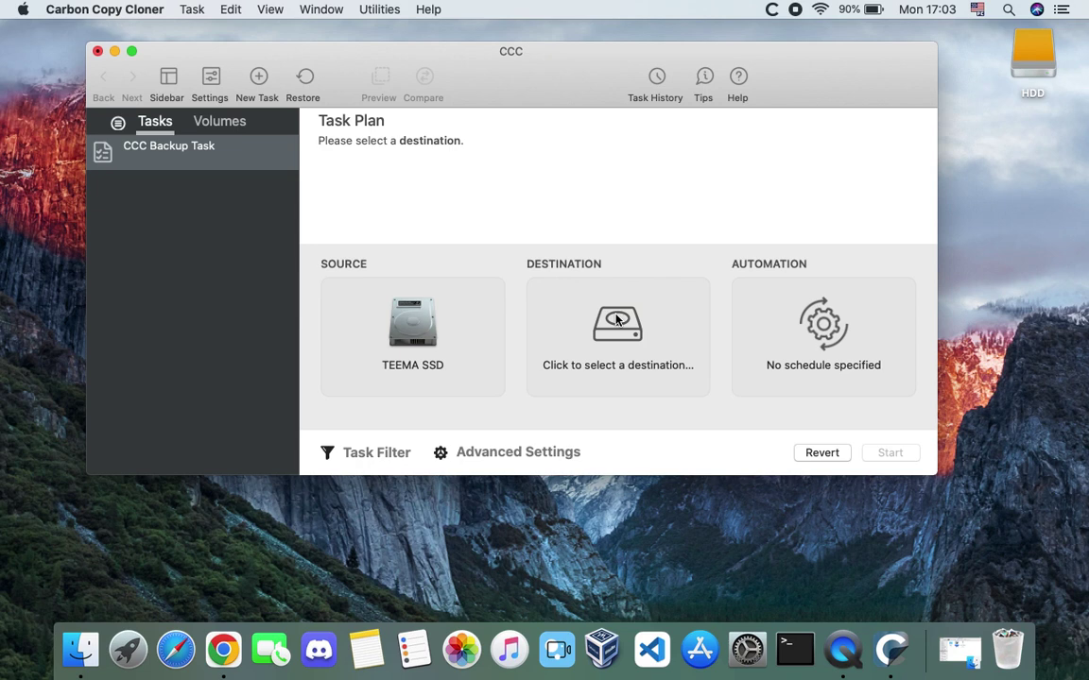
pyautogui.click(617, 319)
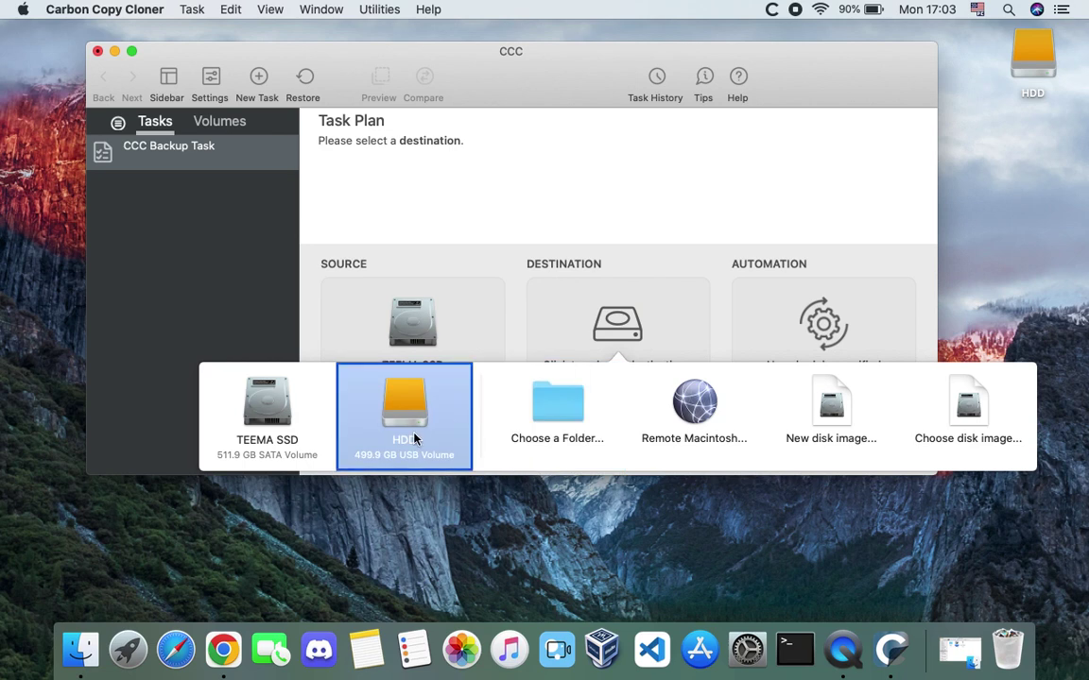
pyautogui.click(413, 437)
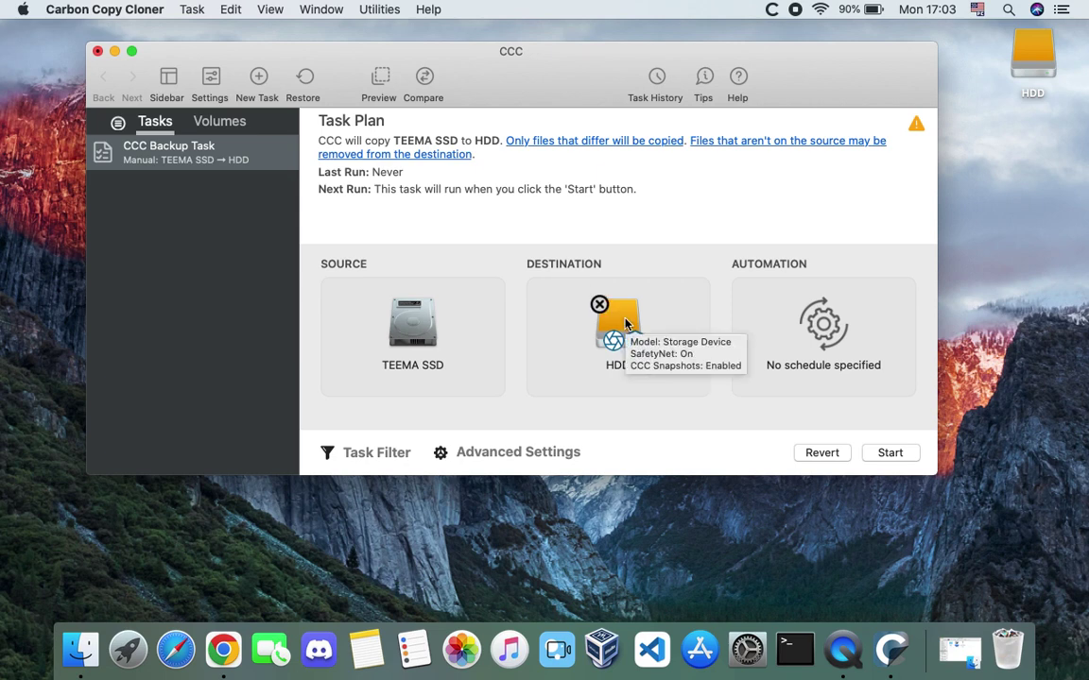
pyautogui.click(890, 455)
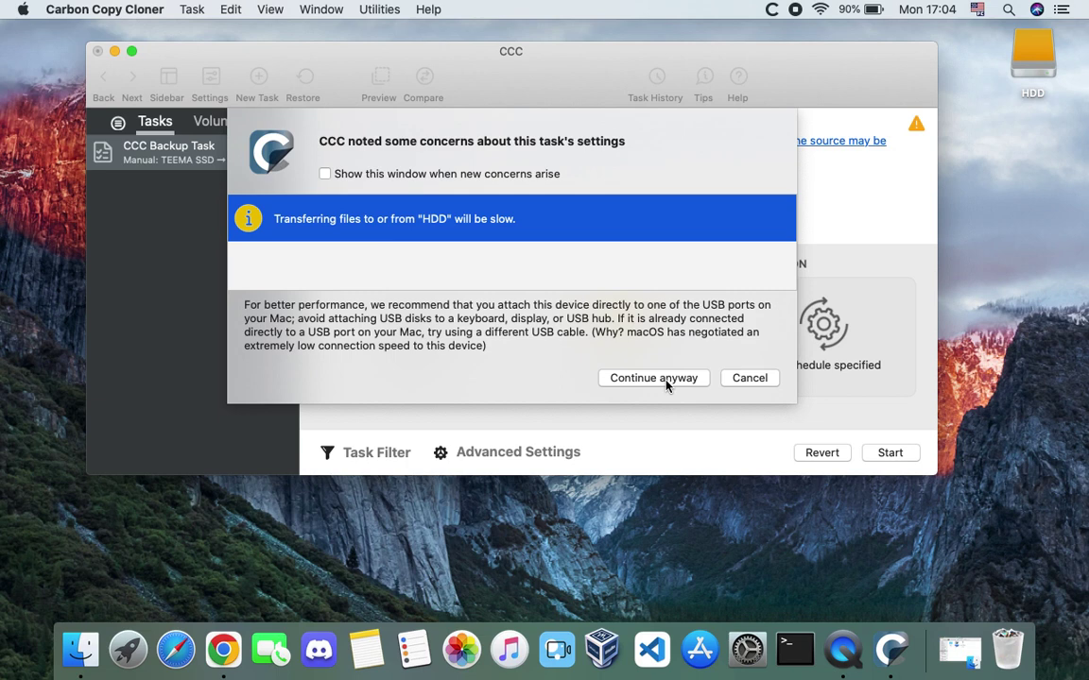
# Dismiss the slow USB transfer warning with Continue anyway so the backup runs.
pyautogui.click(666, 384)
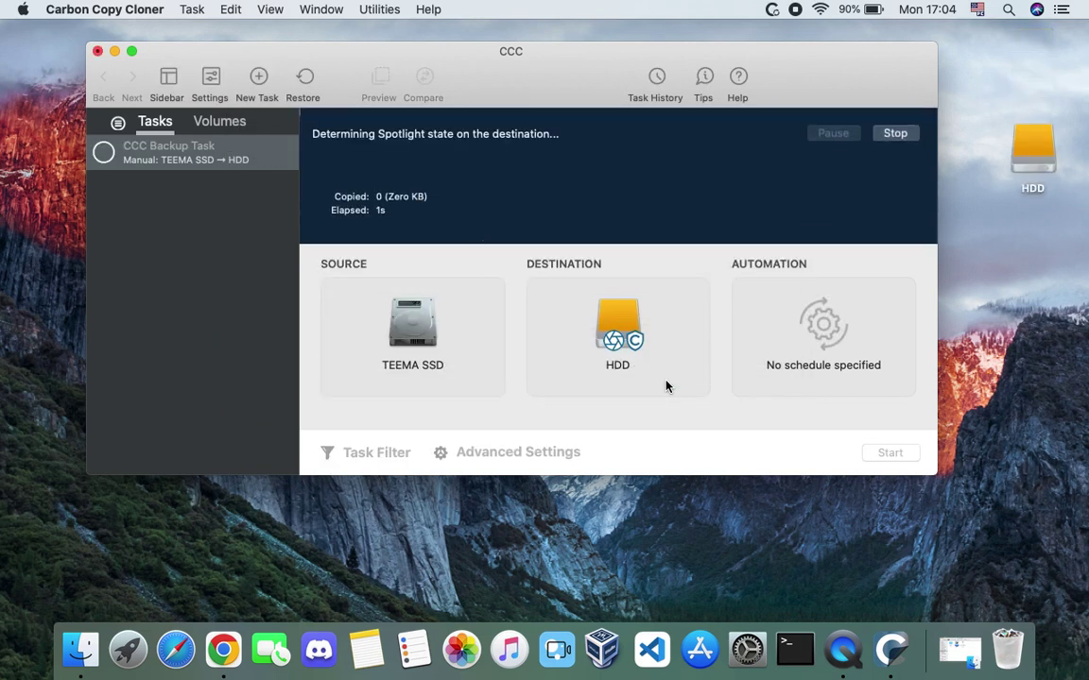